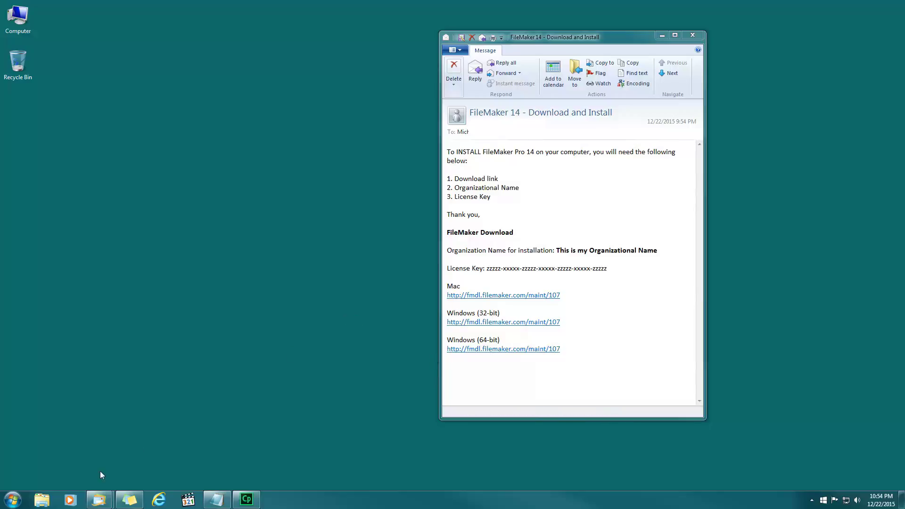
# Search 'system' and confirm the System page shows 64-bit Windows 7 Professional, then close it.
pyautogui.click(13, 499)
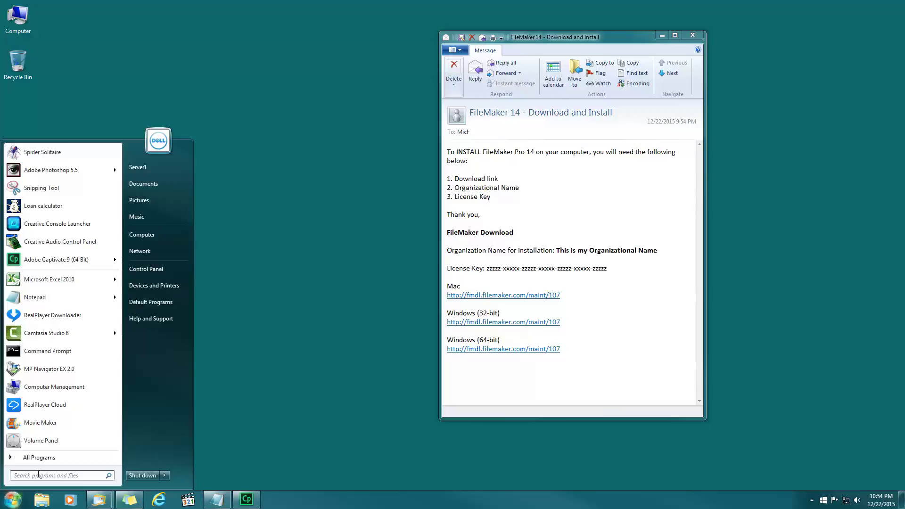
pyautogui.click(42, 476)
pyautogui.write('system')
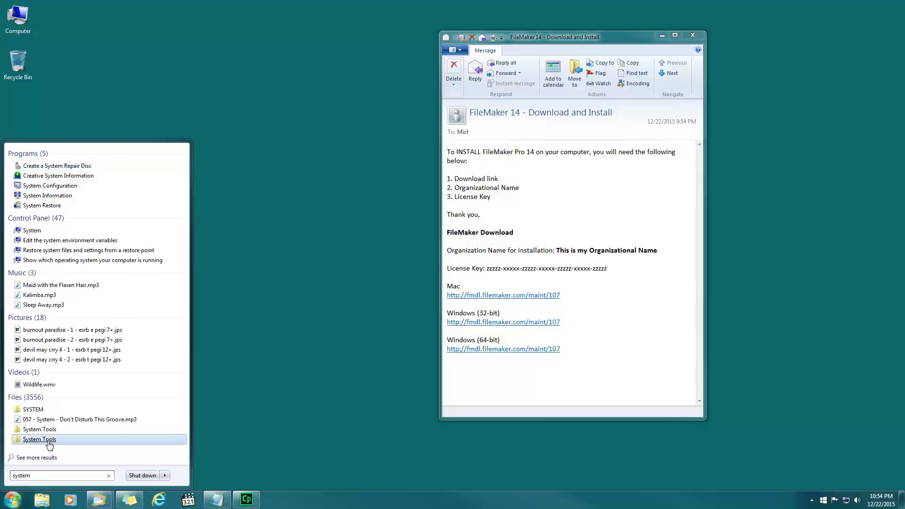
pyautogui.click(32, 230)
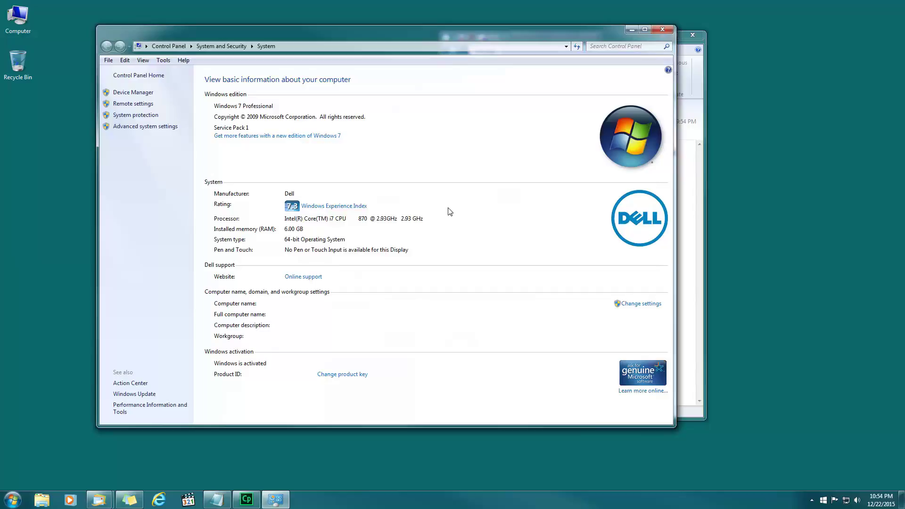
pyautogui.click(662, 29)
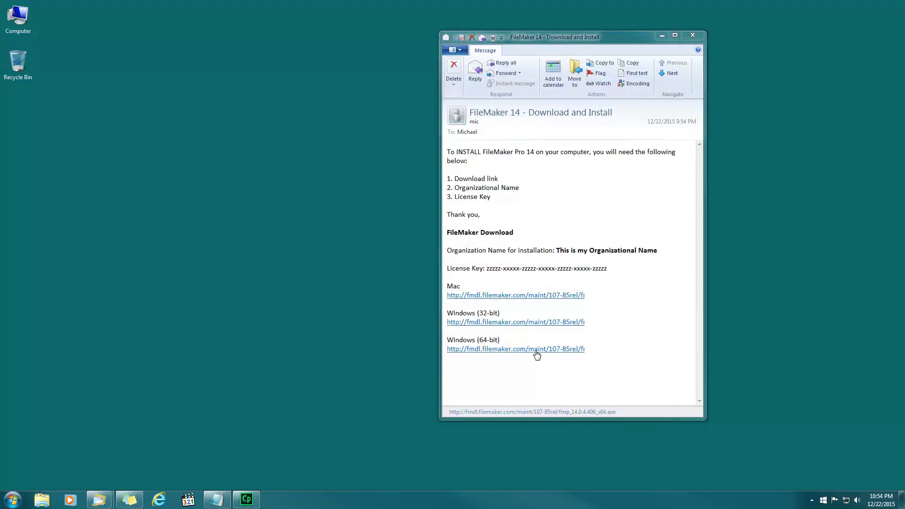
# Download the Windows 64-bit FileMaker Pro 14 installer from the email and open Download Options.
pyautogui.click(537, 350)
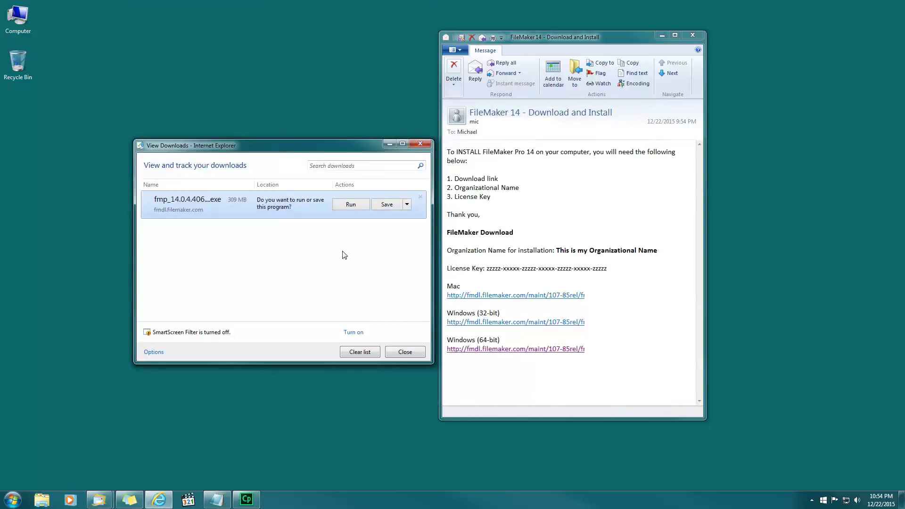
pyautogui.moveTo(354, 146)
pyautogui.mouseDown()
pyautogui.moveTo(325, 141)
pyautogui.moveTo(341, 139)
pyautogui.mouseUp()
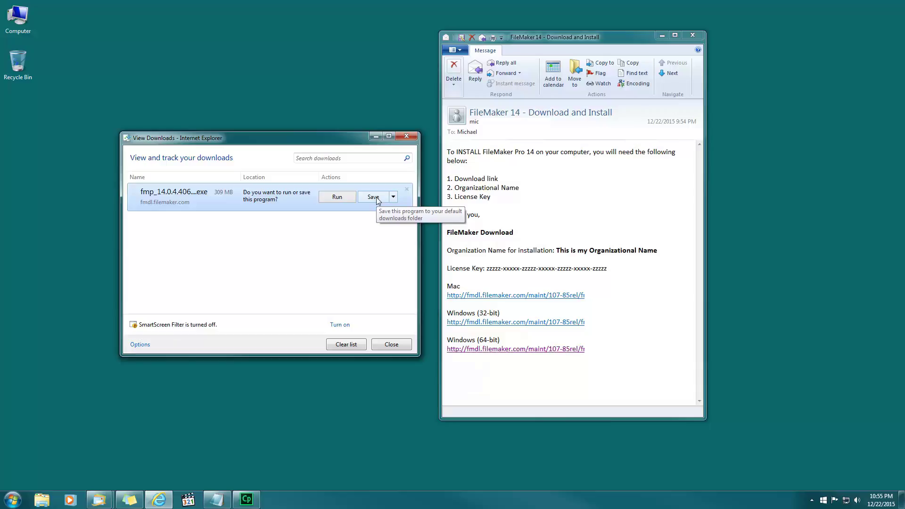
pyautogui.click(138, 345)
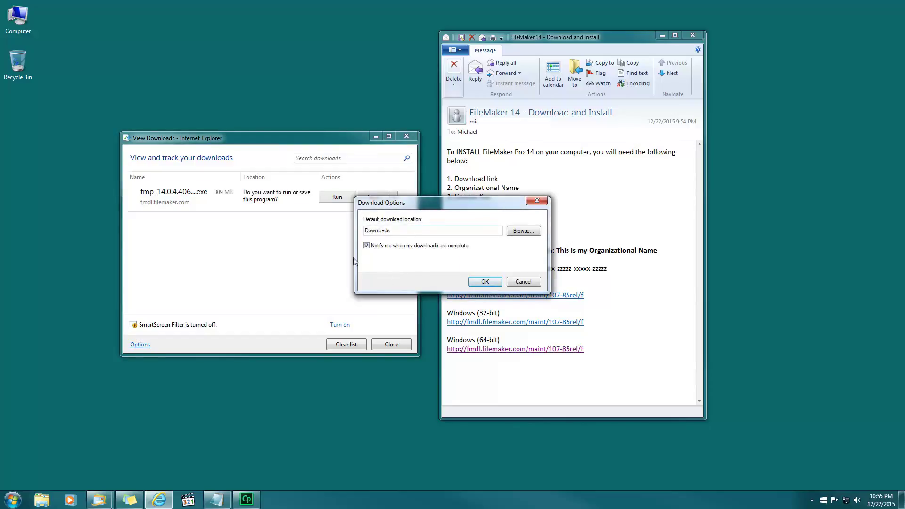
# Save fmp_14.0.4.406_x64.exe to the Desktop using Save as.
pyautogui.click(485, 282)
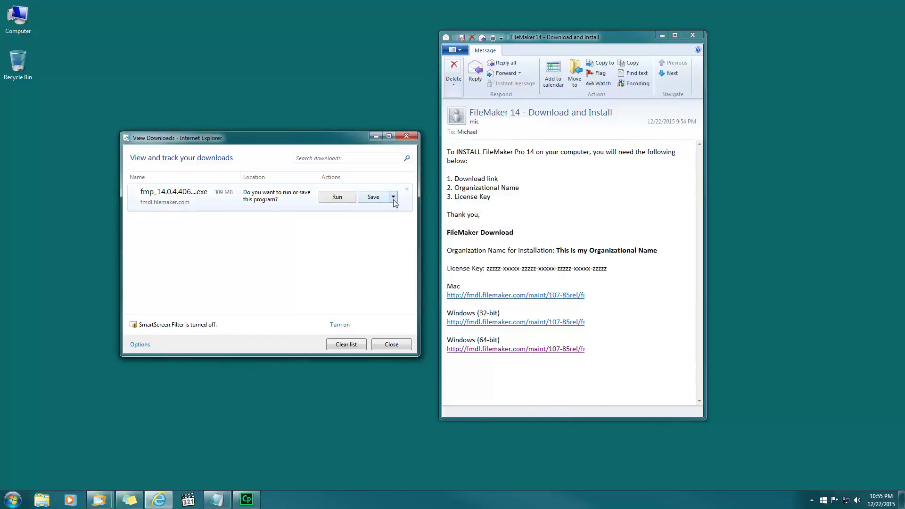
pyautogui.click(394, 197)
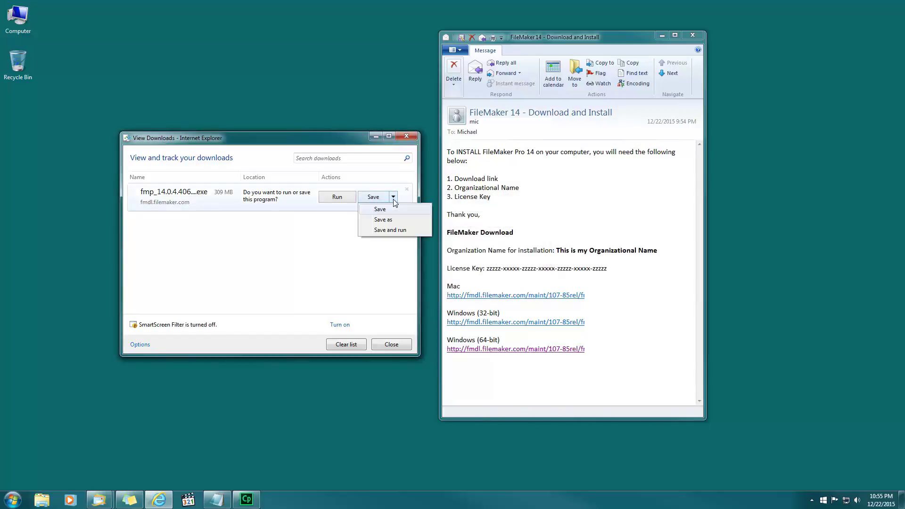
pyautogui.click(388, 223)
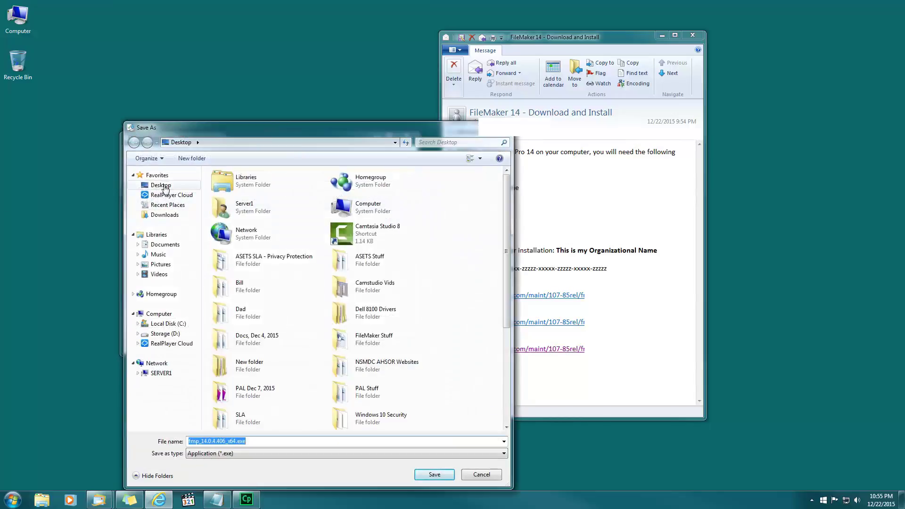
pyautogui.click(167, 188)
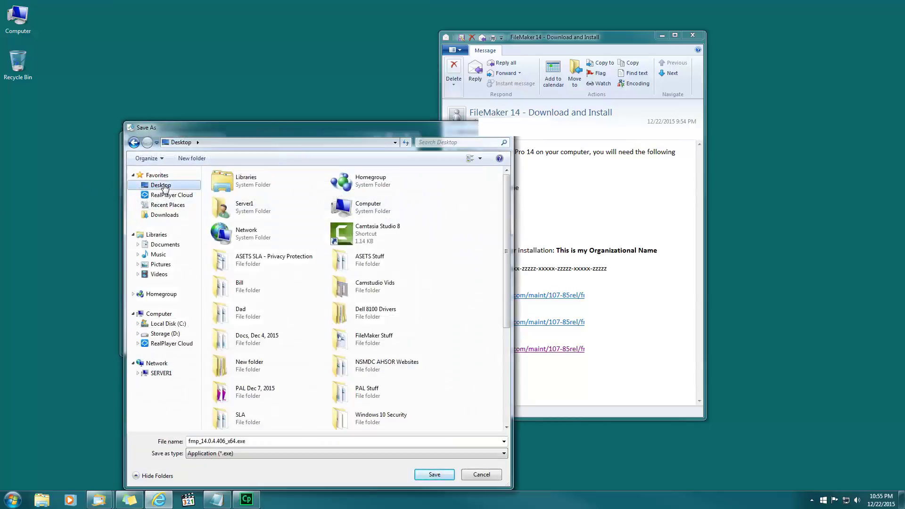
pyautogui.click(432, 475)
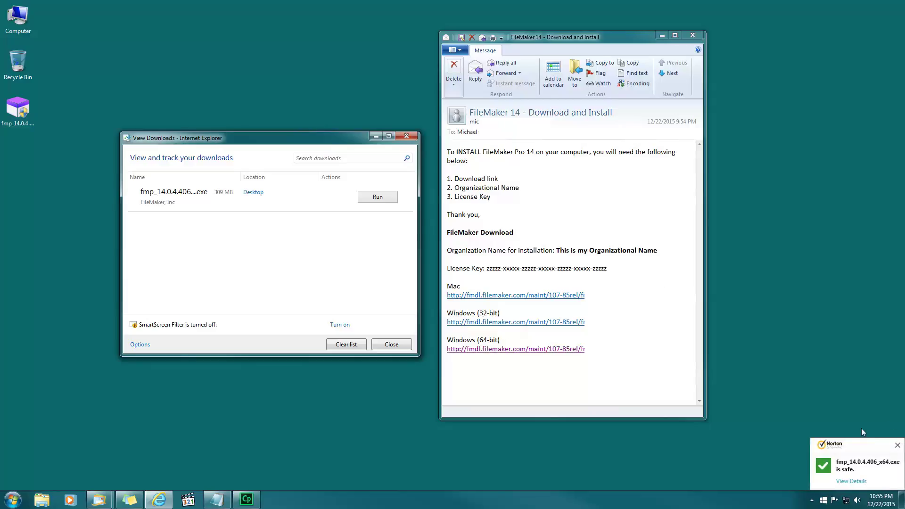
# Dismiss the Norton notice and run the downloaded FileMaker Pro 14v4 installer.
pyautogui.click(898, 446)
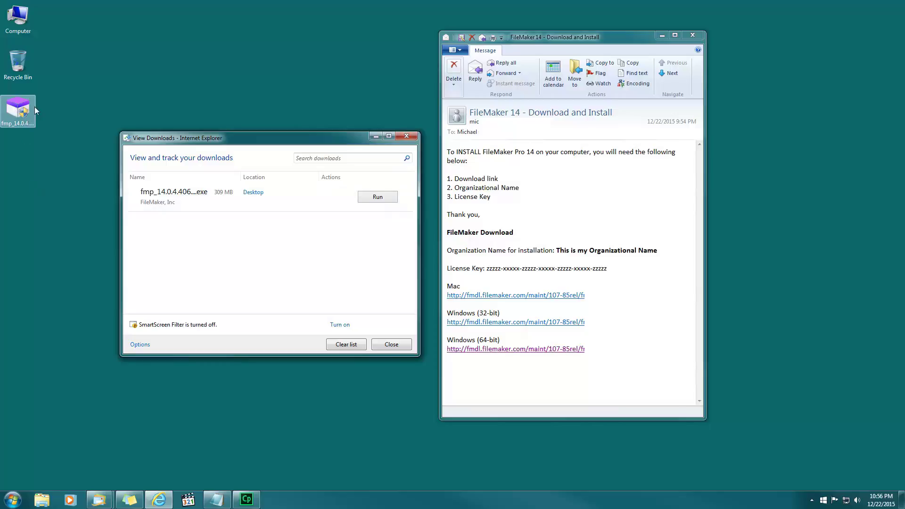
pyautogui.click(379, 200)
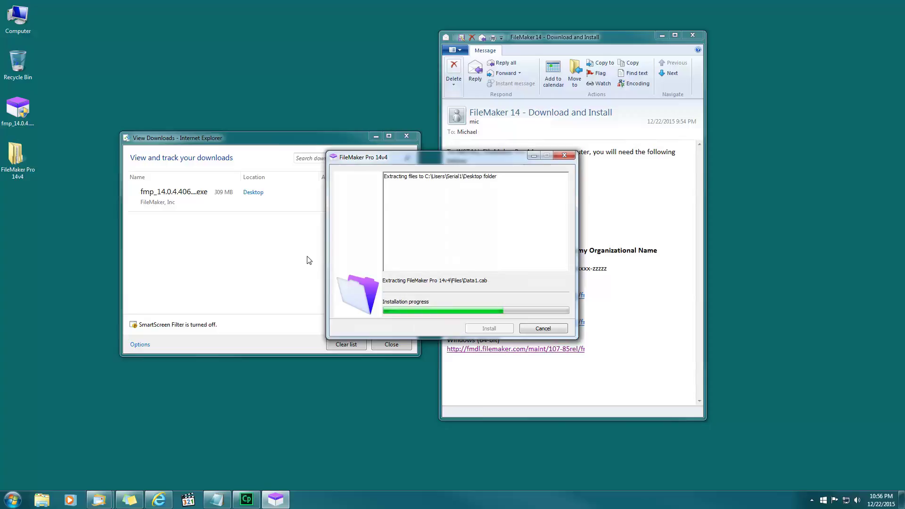
# Close the downloads list and confirm English as the setup language.
pyautogui.click(282, 141)
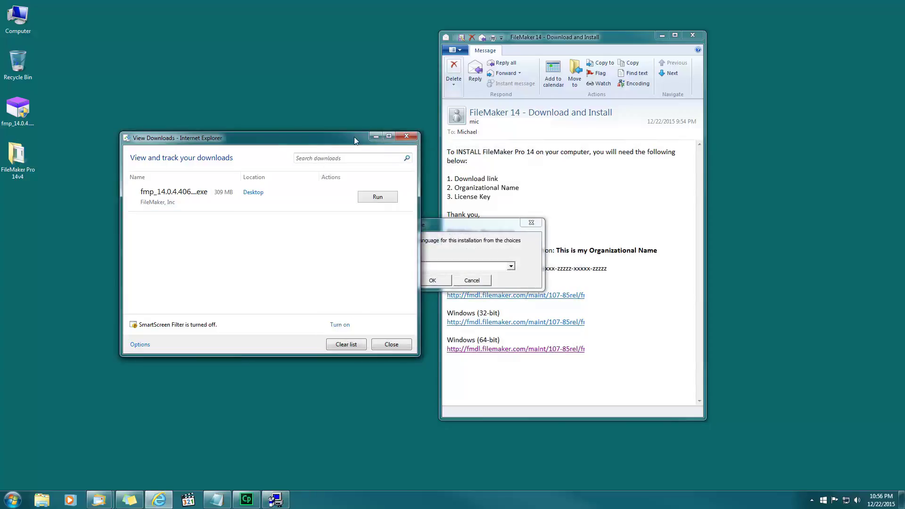
pyautogui.click(406, 137)
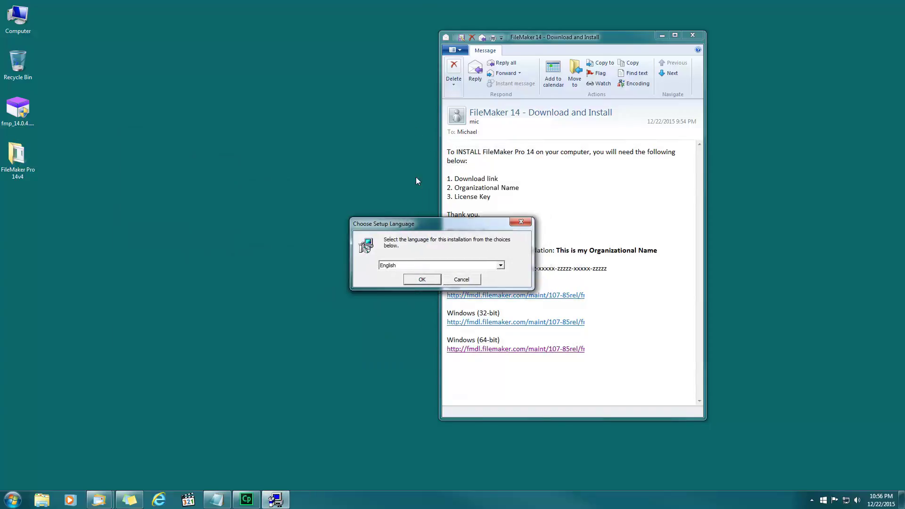
pyautogui.moveTo(451, 231); pyautogui.dragTo(326, 193)
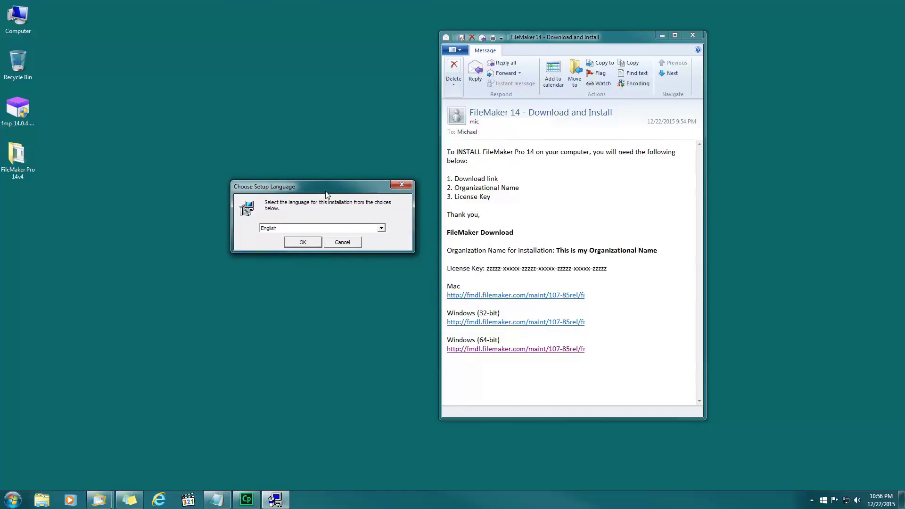
pyautogui.click(302, 242)
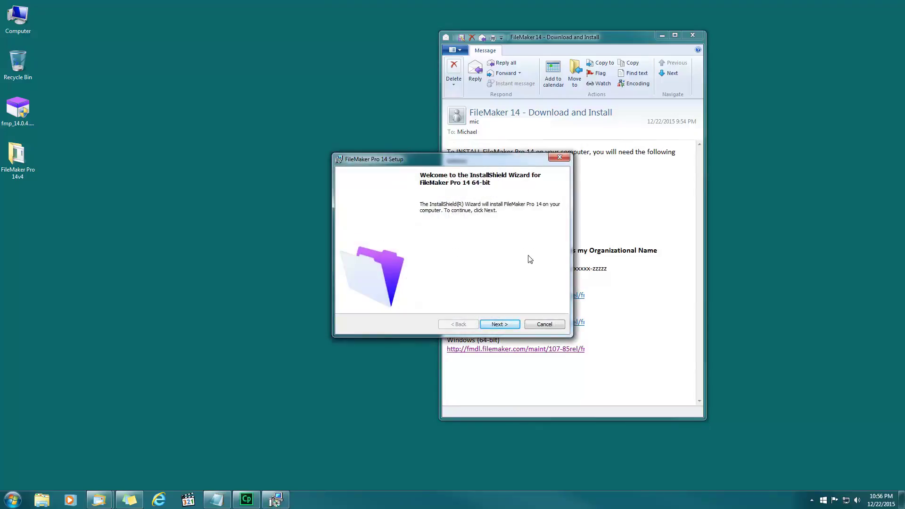
# Continue to the Customer Information page and enter the user name.
pyautogui.click(495, 325)
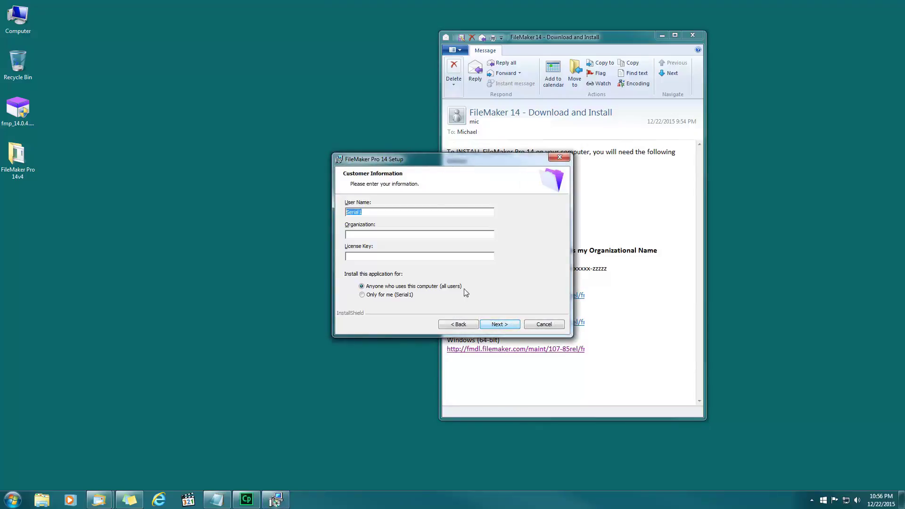
pyautogui.moveTo(450, 159); pyautogui.dragTo(299, 151)
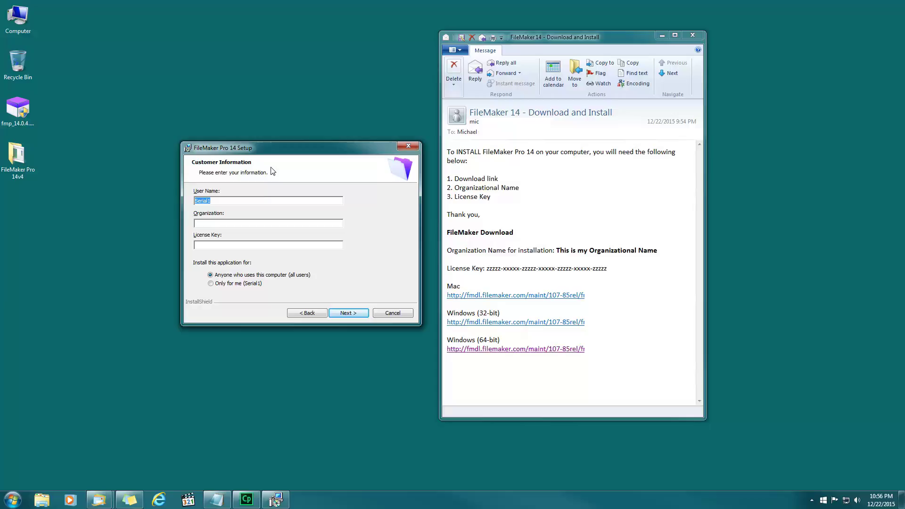
pyautogui.write('Michael')
# Paste the organization name and license key copied from the email.
pyautogui.click(237, 222)
pyautogui.moveTo(558, 249); pyautogui.dragTo(651, 253)
pyautogui.hotkey('ctrl', 'c')
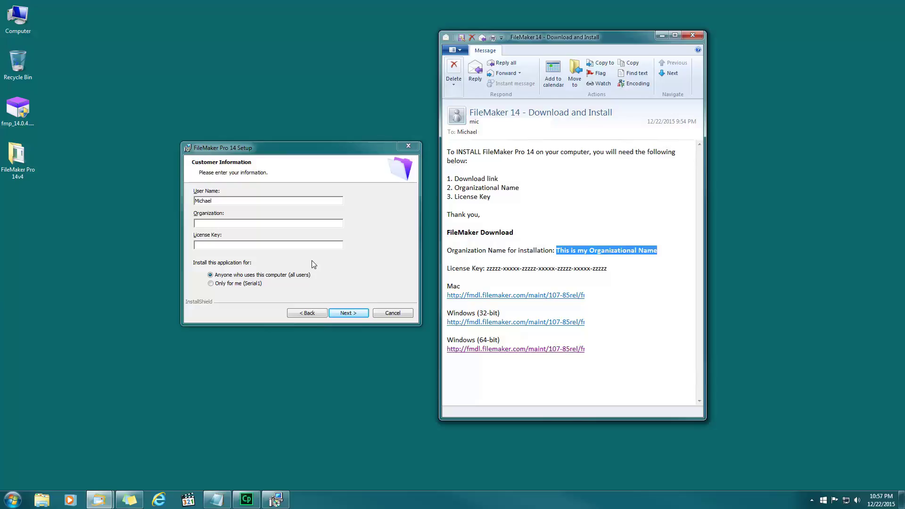
pyautogui.click(230, 222)
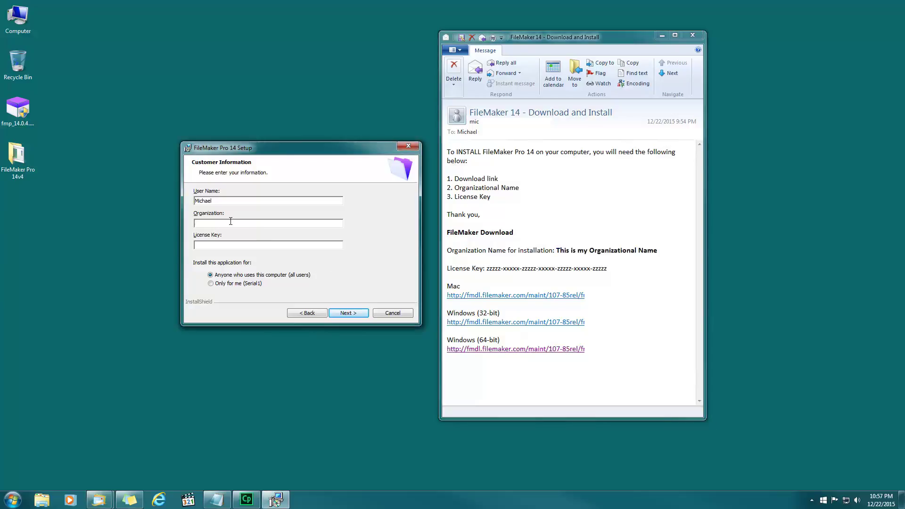
pyautogui.hotkey('ctrl', 'v')
pyautogui.moveTo(487, 268); pyautogui.dragTo(603, 268)
pyautogui.hotkey('ctrl', 'c')
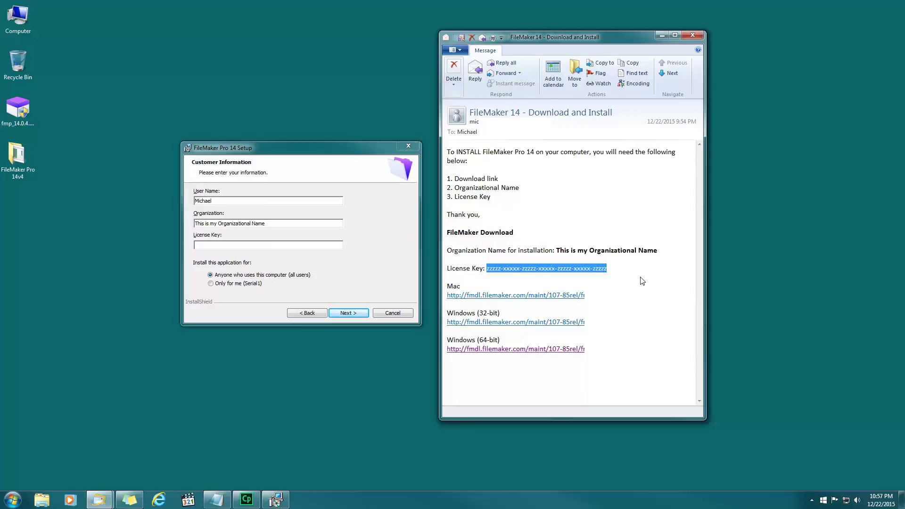
pyautogui.click(268, 246)
pyautogui.hotkey('ctrl', 'v')
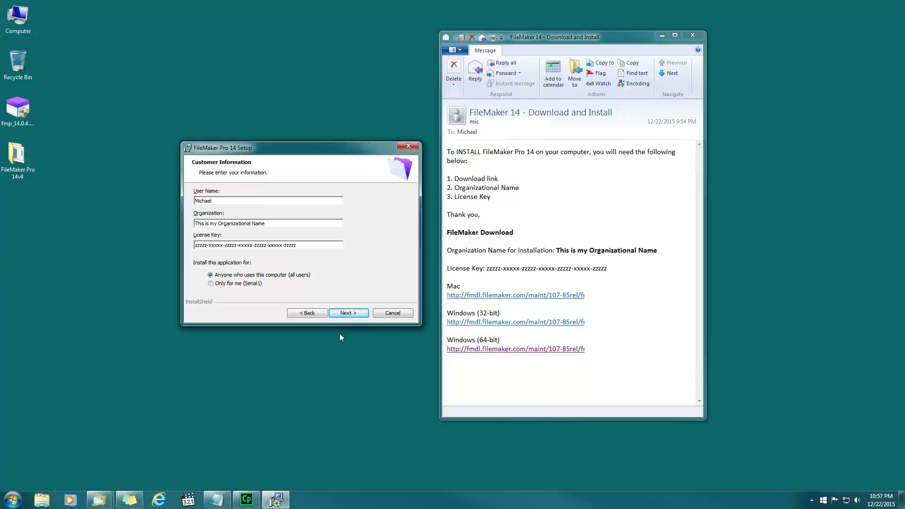
# Close the email, accept the license agreement terms, and continue to Destination Folder.
pyautogui.click(349, 313)
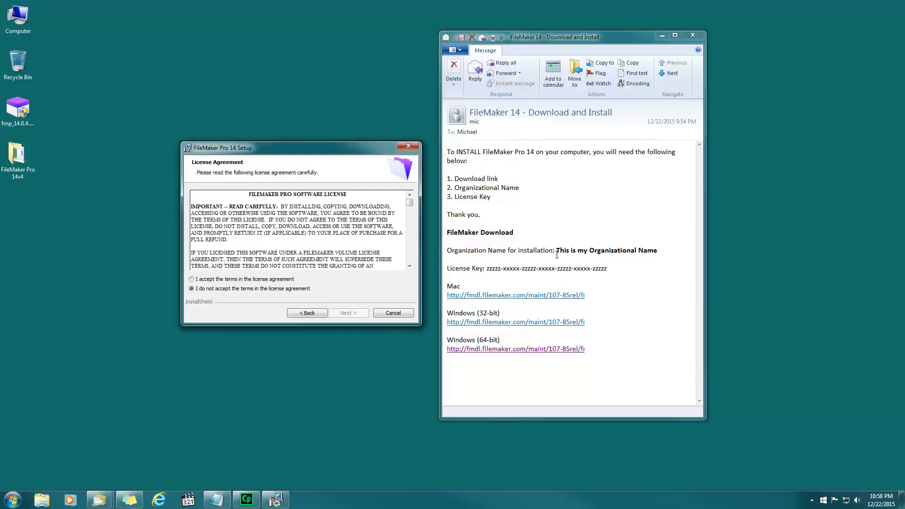
pyautogui.click(693, 37)
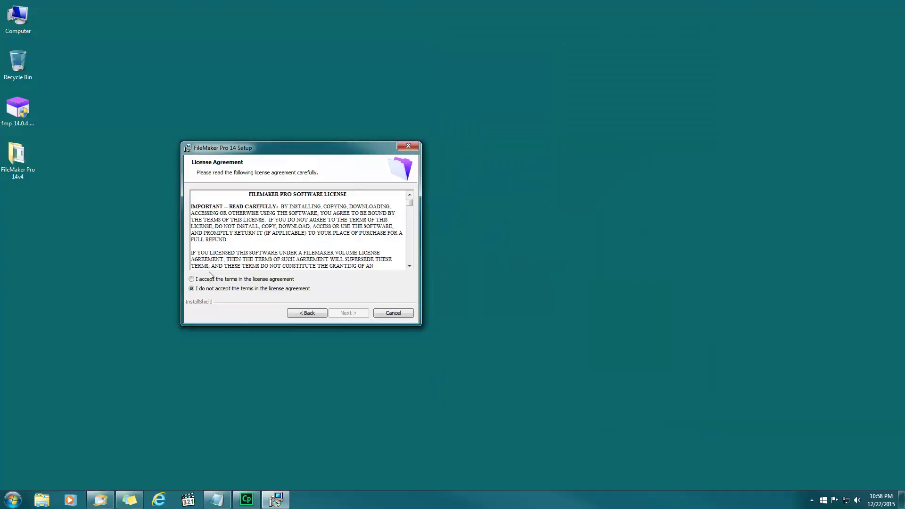
pyautogui.moveTo(267, 149); pyautogui.dragTo(360, 140)
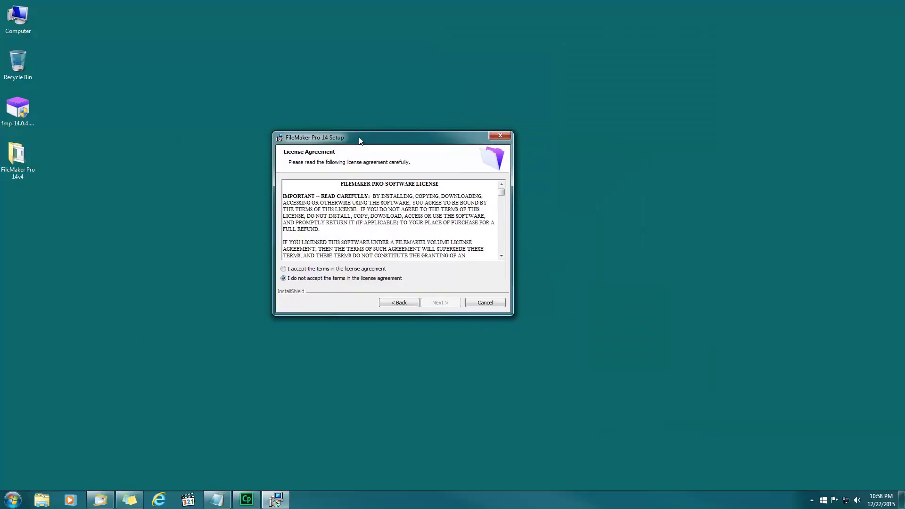
pyautogui.click(283, 269)
pyautogui.click(443, 302)
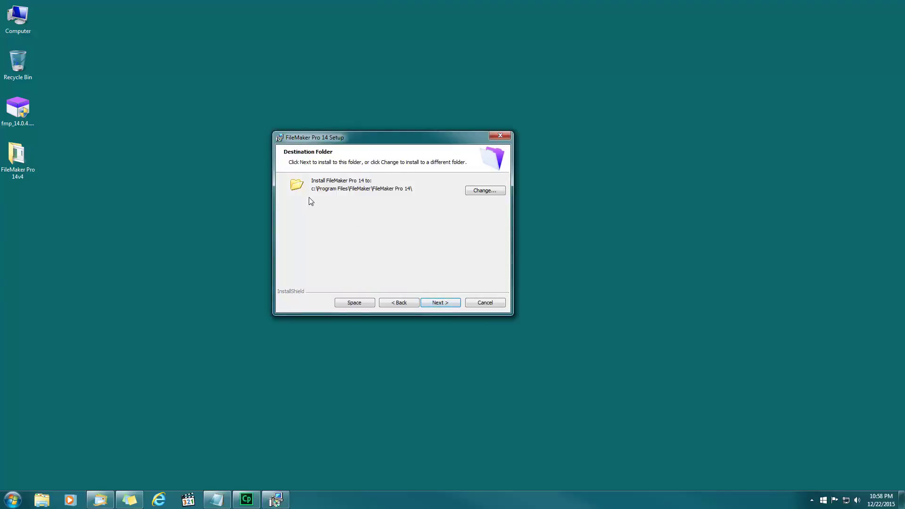
# Keep the default folder, Complete setup type and both shortcuts, then install.
pyautogui.click(438, 303)
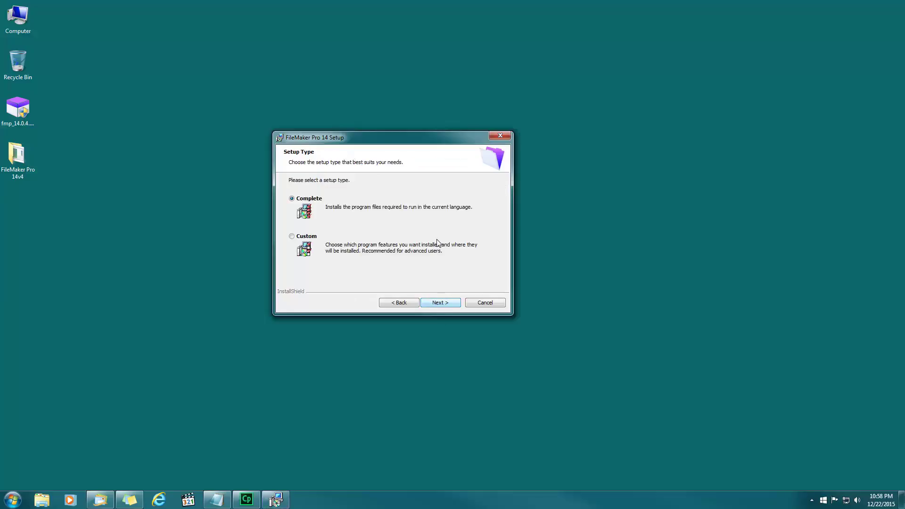
pyautogui.click(438, 304)
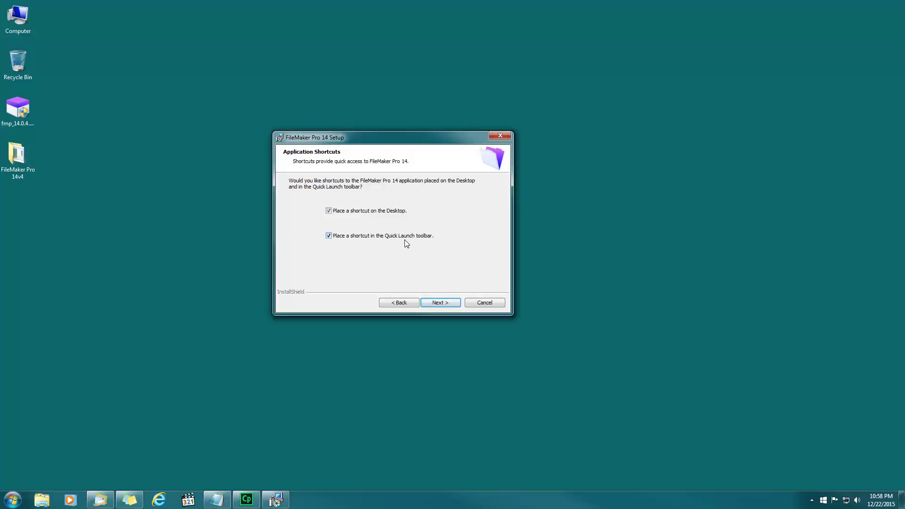
pyautogui.click(439, 303)
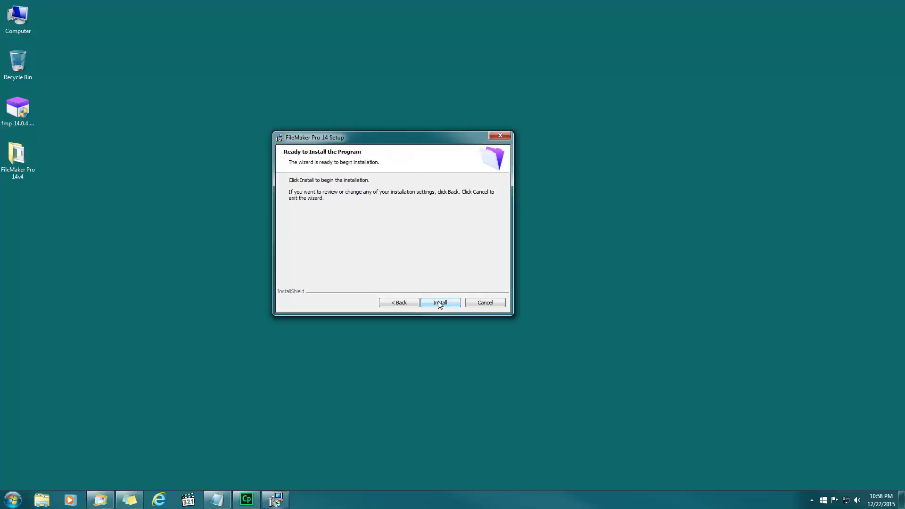
pyautogui.click(440, 304)
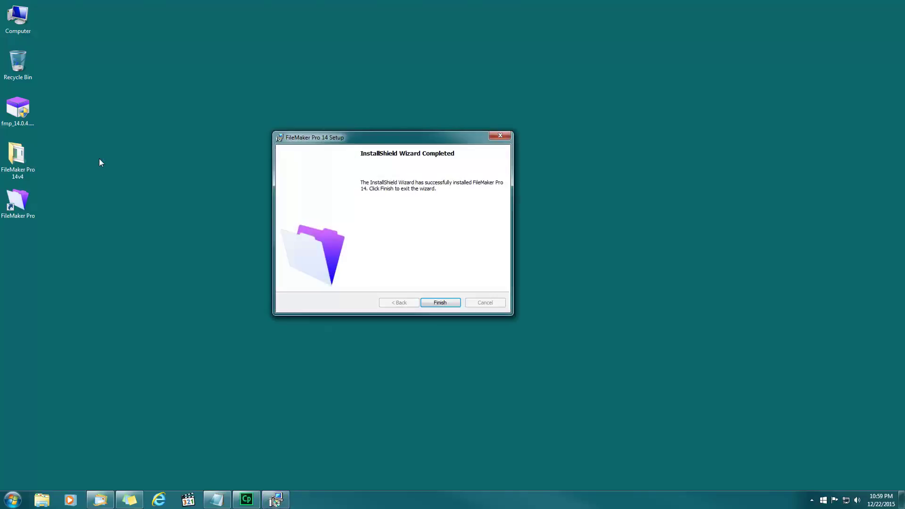
# Finish the InstallShield wizard to bring up FileMaker Product Registration.
pyautogui.click(439, 302)
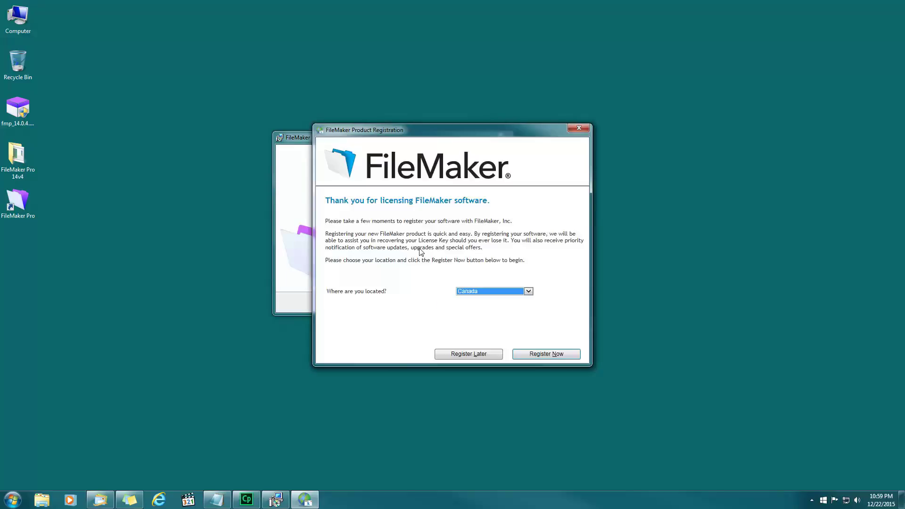
# Register FileMaker Pro with FileMaker News unchecked, submit, and close with Done.
pyautogui.click(546, 356)
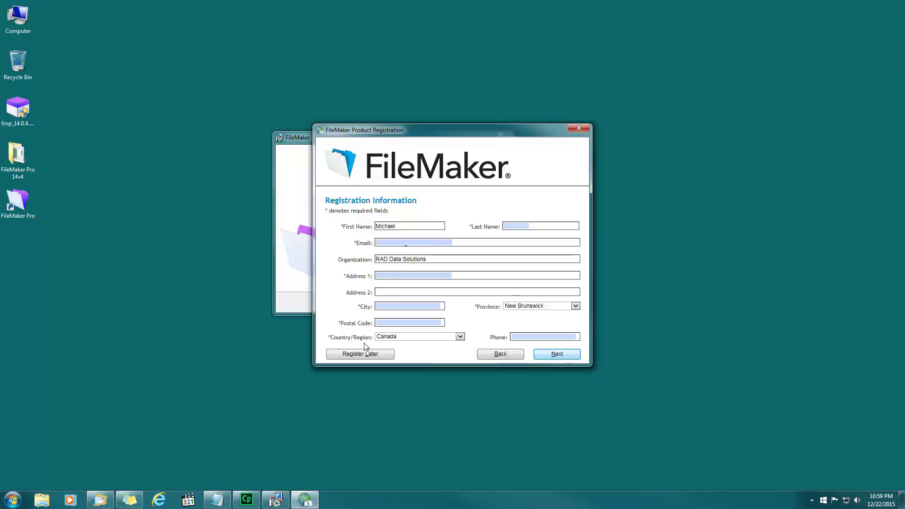
pyautogui.press('Return')
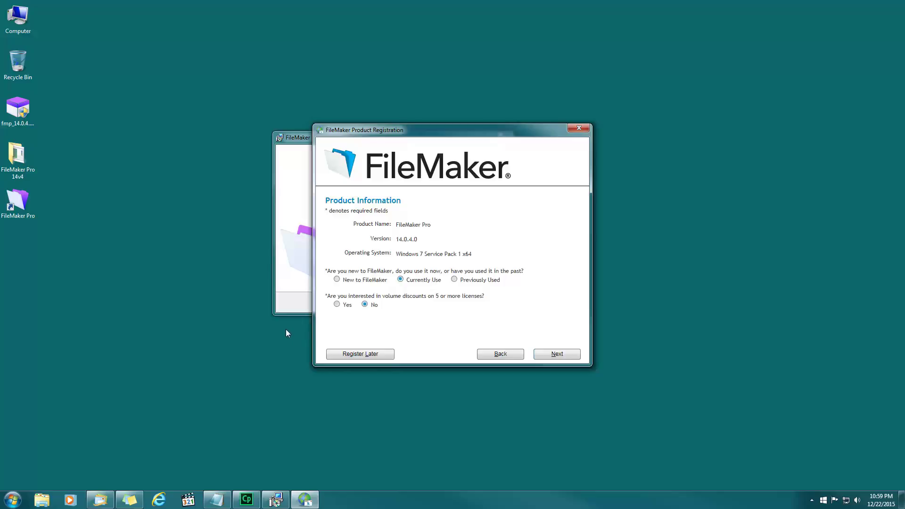
pyautogui.press('Return')
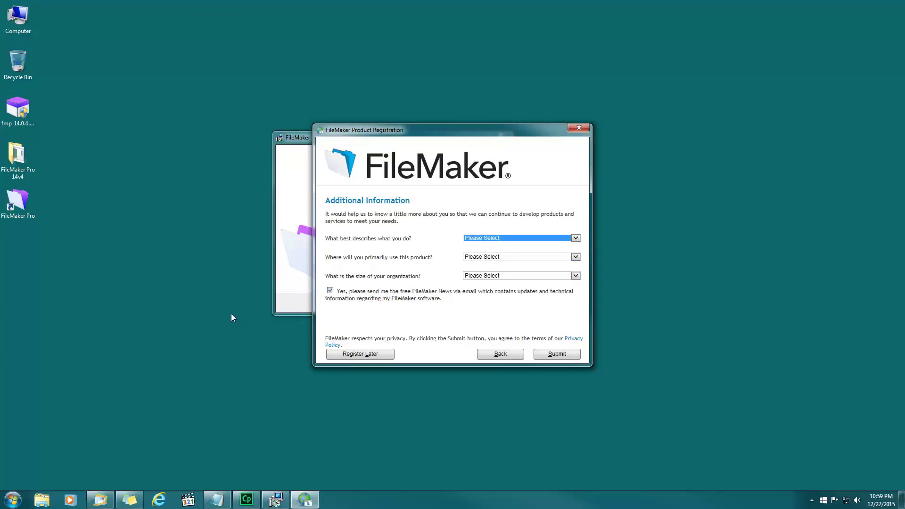
pyautogui.press('Tab')
pyautogui.press('Tab')
pyautogui.press('Tab')
pyautogui.press('space')
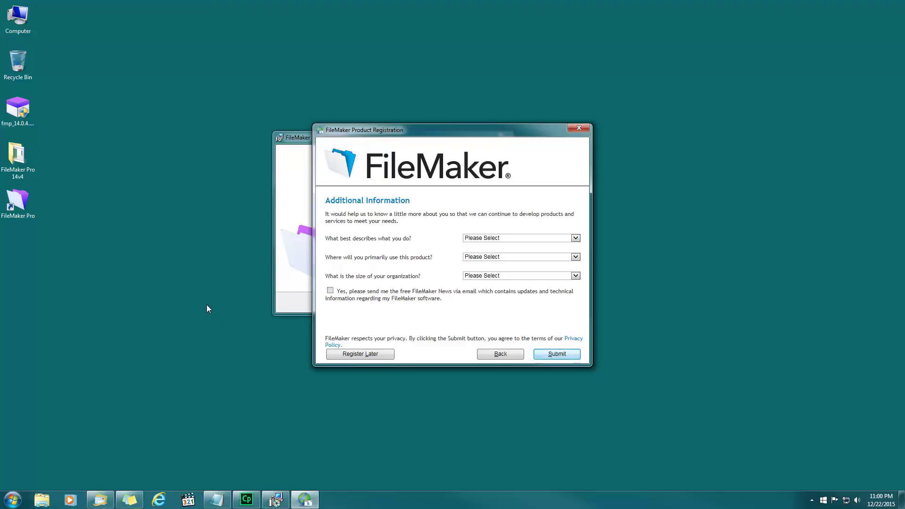
pyautogui.press('Return')
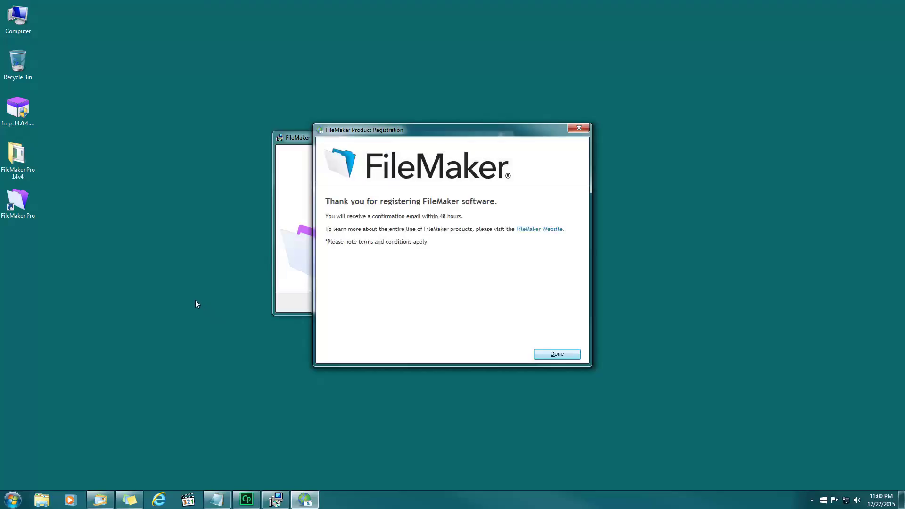
pyautogui.press('Return')
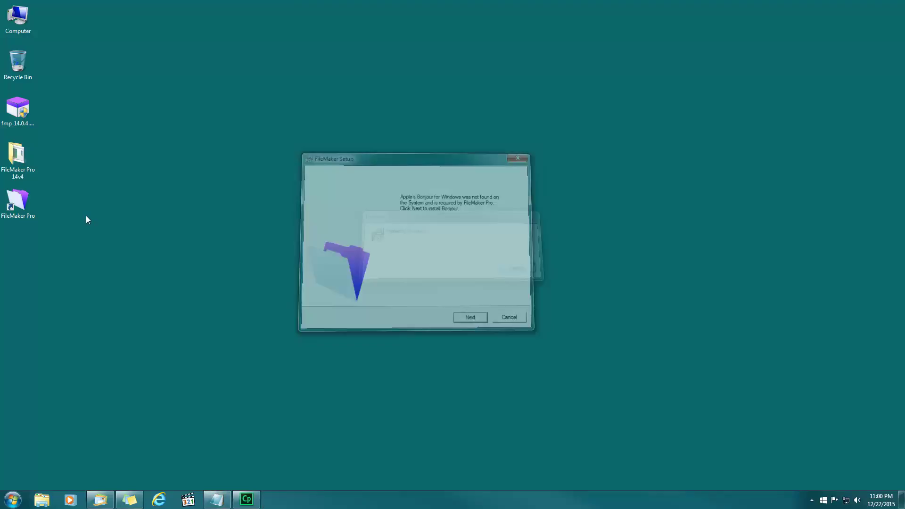
# Accept the Bonjour licence terms, install Bonjour, and finish the installer on the Congratulations page.
pyautogui.press('Return')
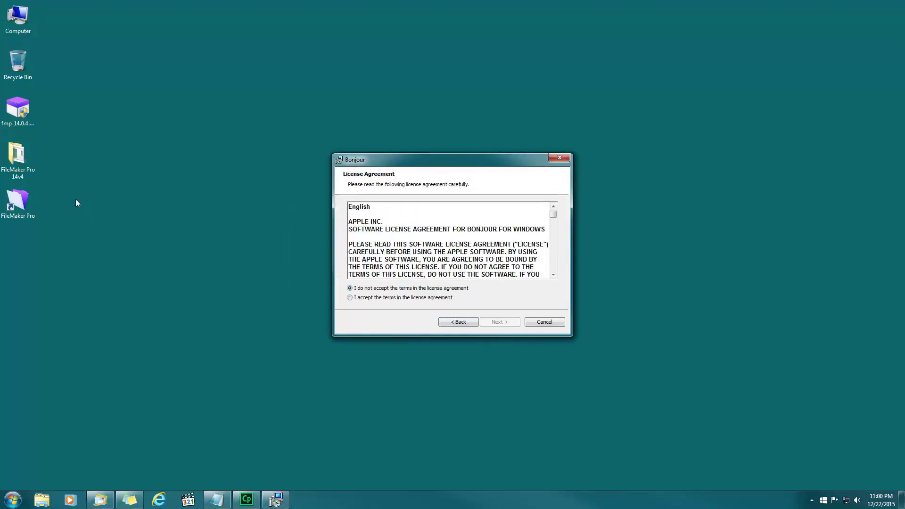
pyautogui.press('Down')
pyautogui.press('Return')
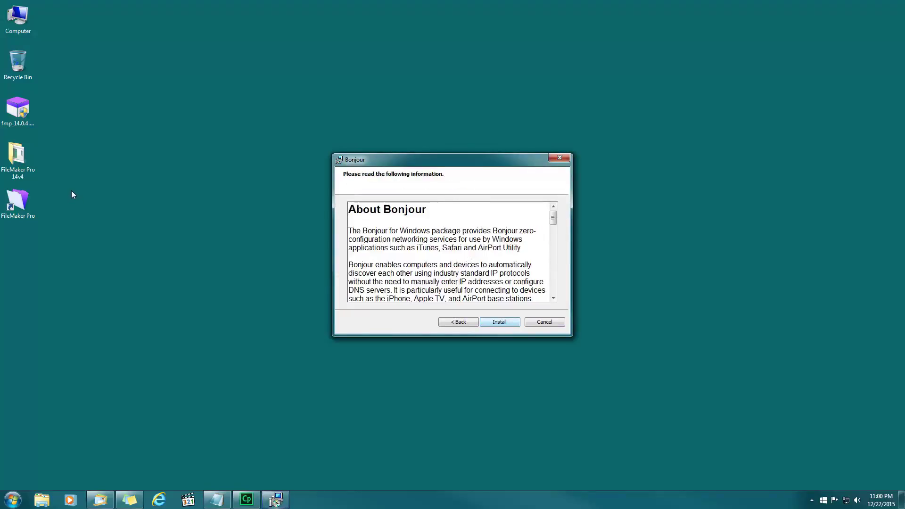
pyautogui.press('Return')
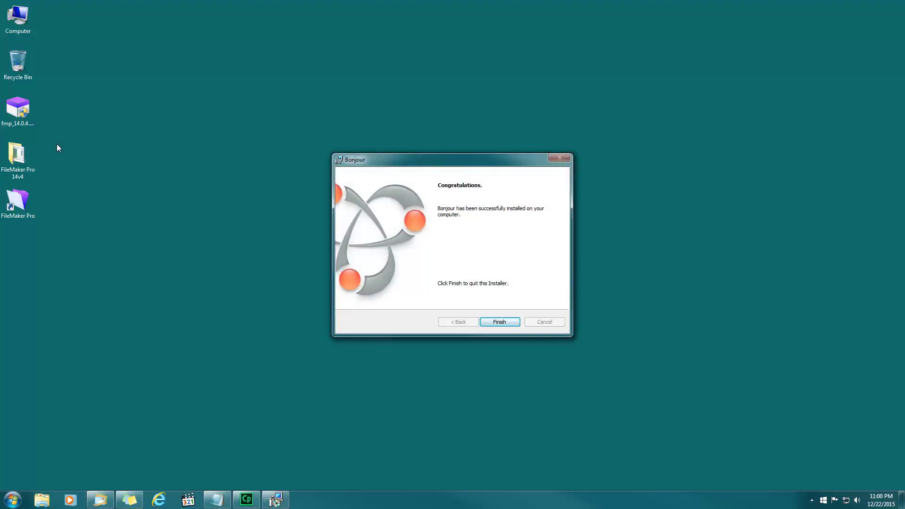
pyautogui.press('Return')
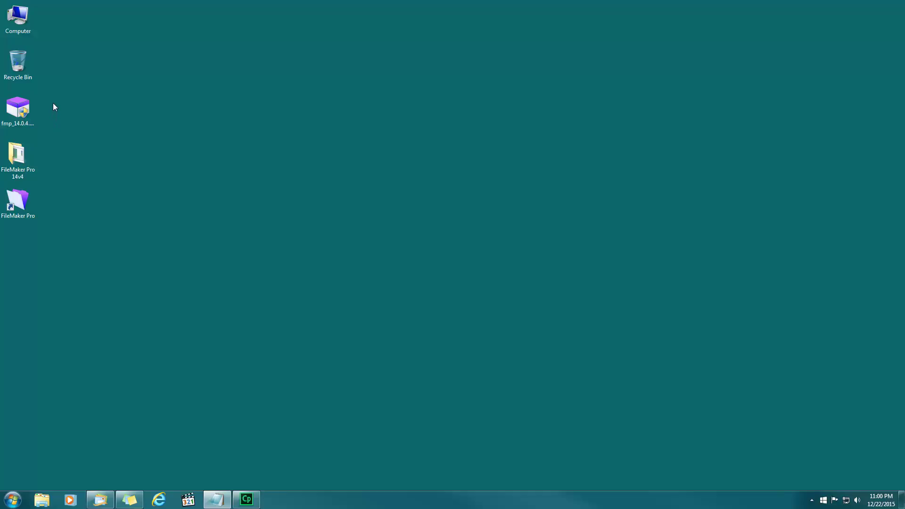
# Recycle the FileMaker installer file and FileMaker Pro 14v4 folder, and move the FileMaker Pro shortcut up under the Recycle Bin.
pyautogui.moveTo(27, 156); pyautogui.dragTo(27, 157)
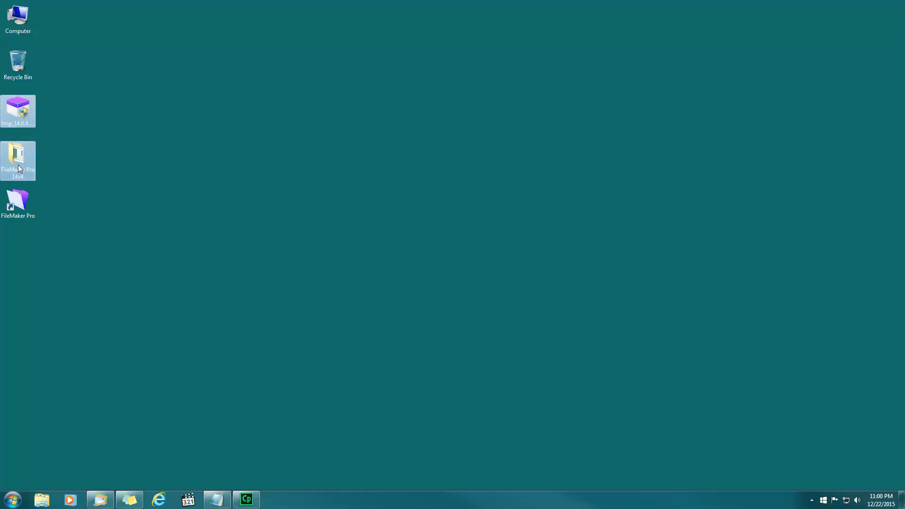
pyautogui.moveTo(19, 110); pyautogui.dragTo(21, 65)
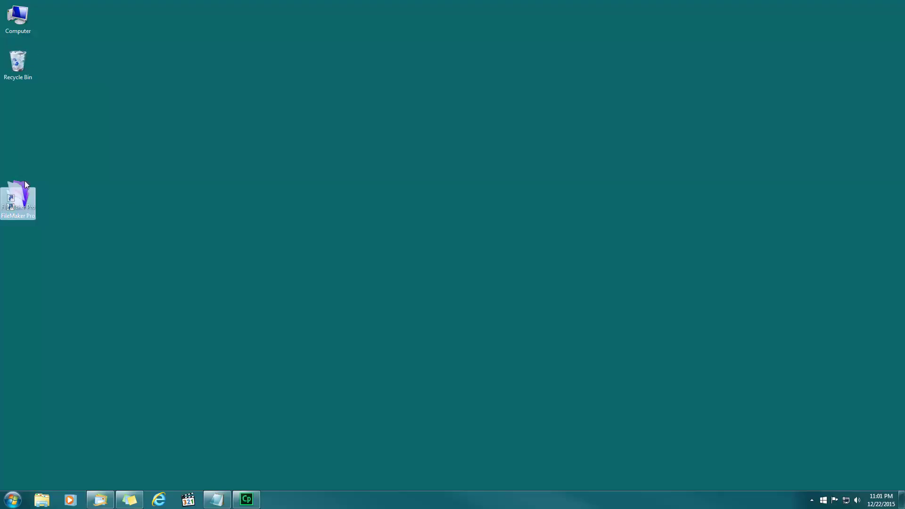
pyautogui.moveTo(32, 198); pyautogui.dragTo(27, 110)
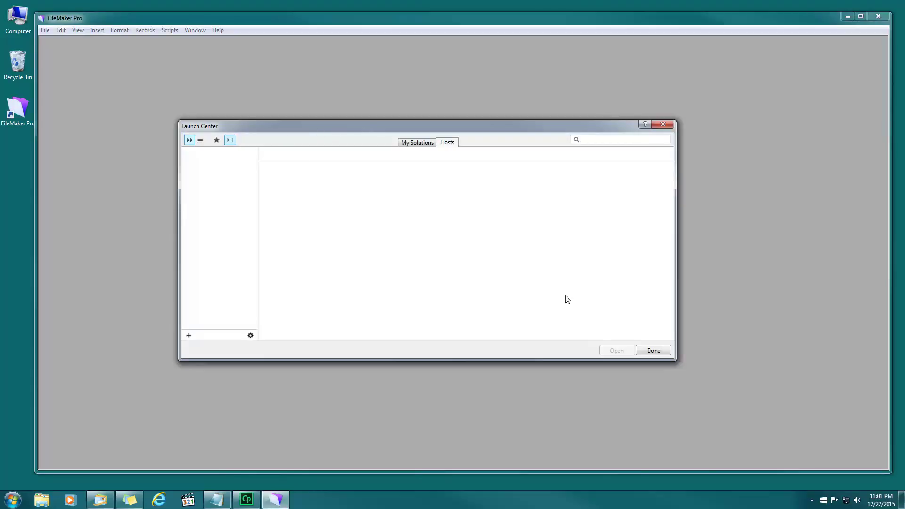
# Close Launch Center, then start the Getting Started Tour from Help > Product Documentation and close it.
pyautogui.click(653, 351)
pyautogui.click(194, 30)
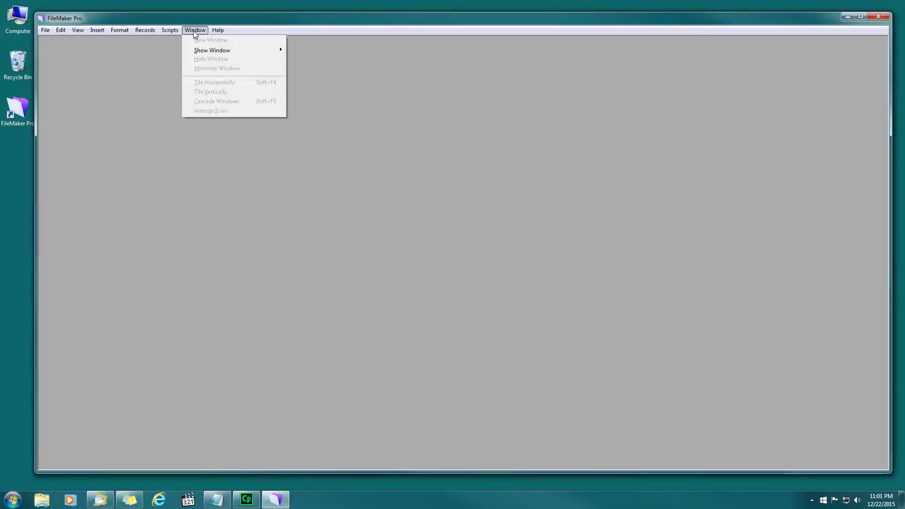
pyautogui.moveTo(212, 31)
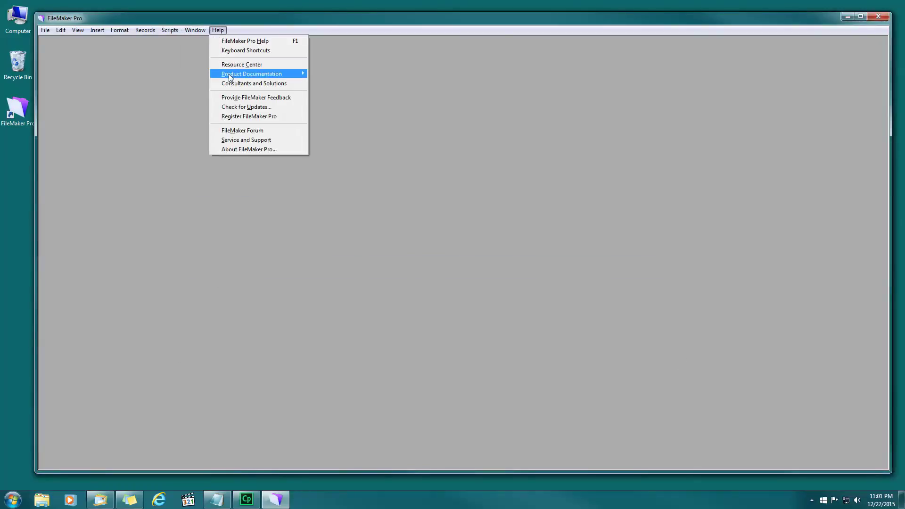
pyautogui.moveTo(231, 78)
pyautogui.click(329, 83)
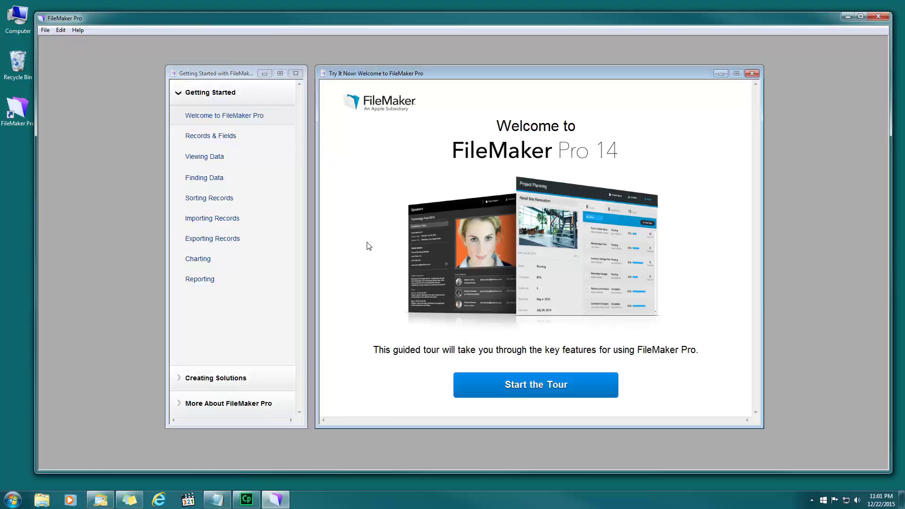
pyautogui.click(752, 74)
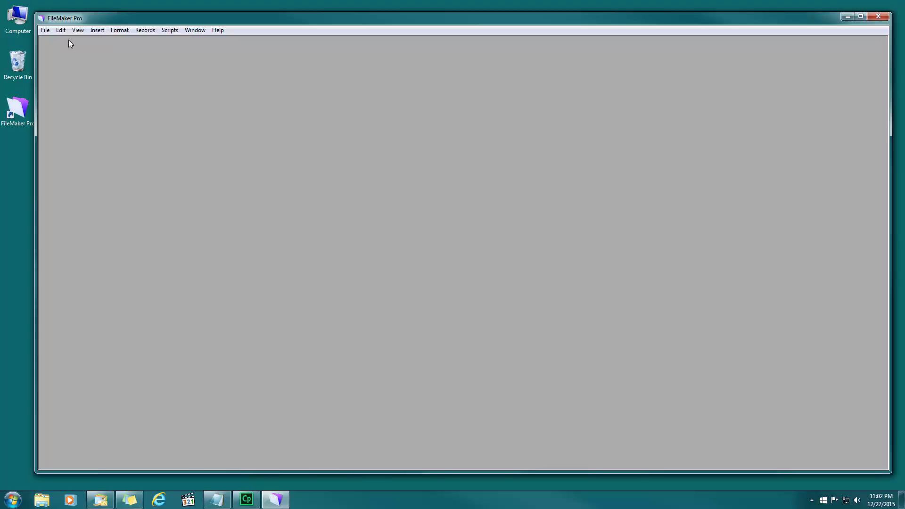
pyautogui.click(61, 29)
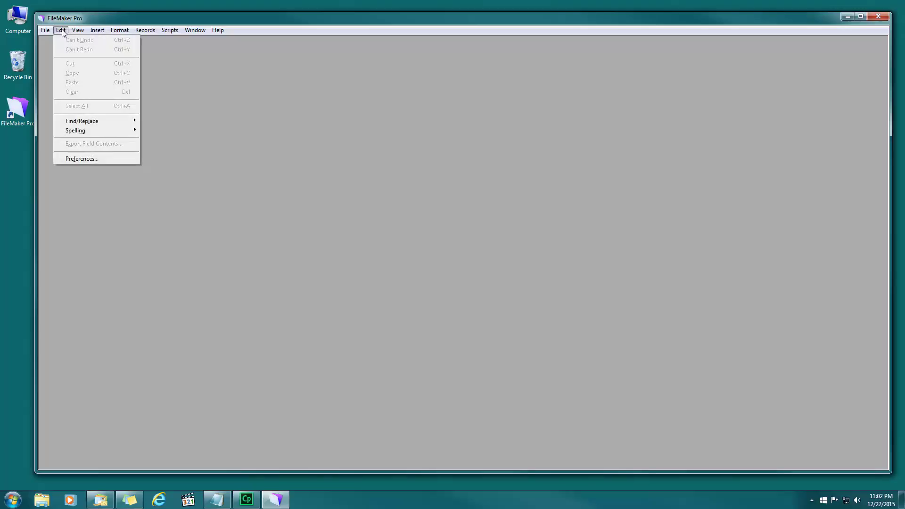
pyautogui.click(86, 159)
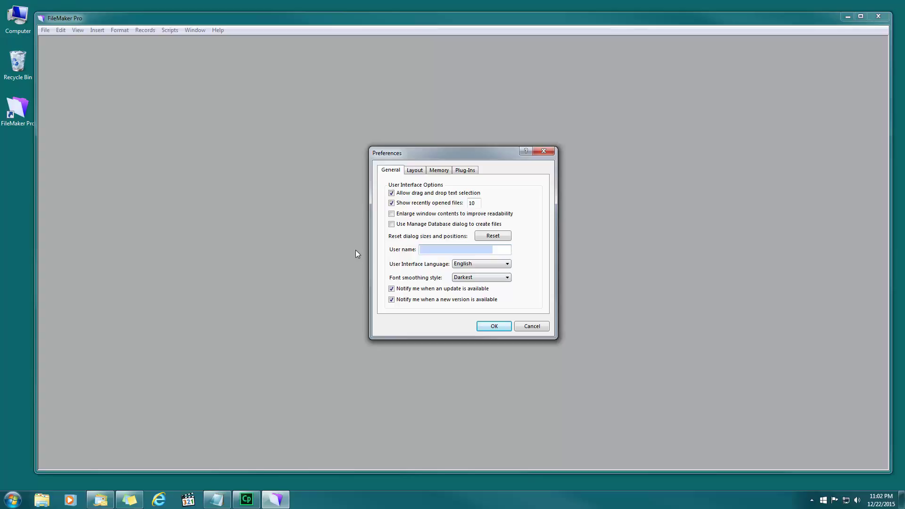
pyautogui.click(496, 326)
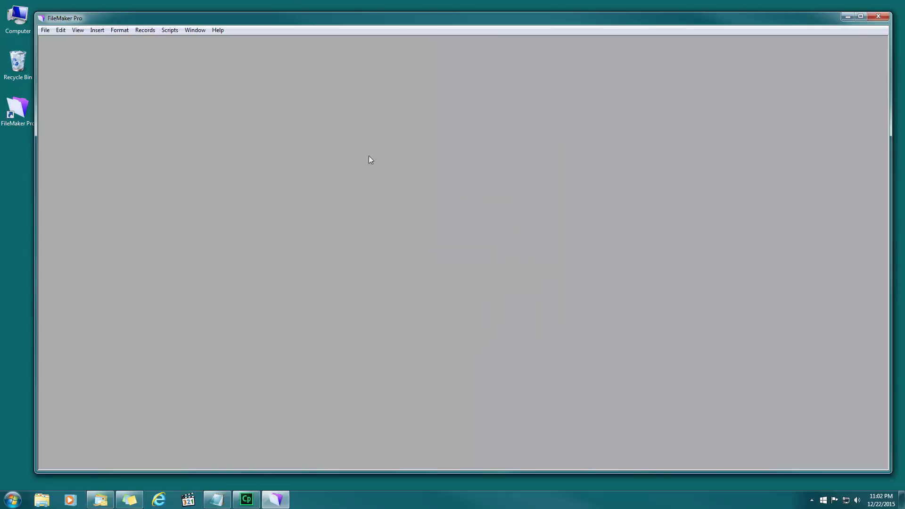
# Through File > Open Remote, add pal-data.com as a favorite host with its pasted address.
pyautogui.click(46, 30)
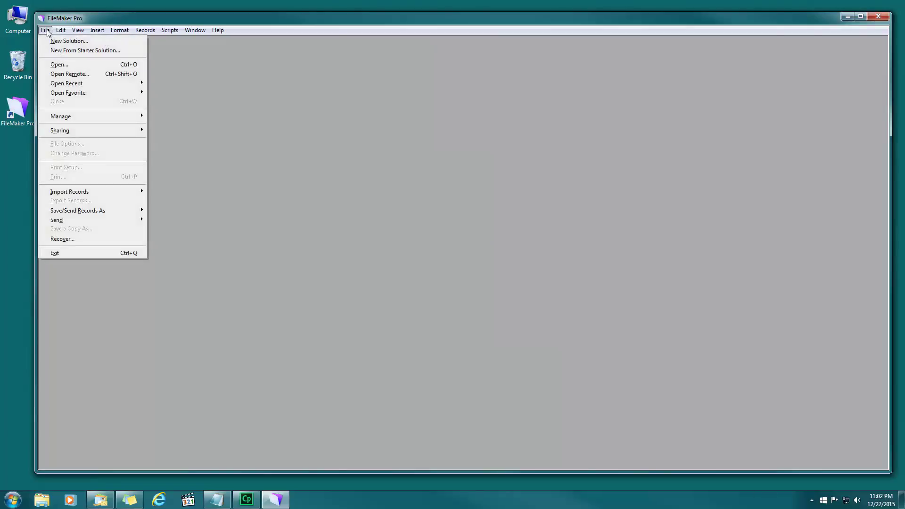
pyautogui.click(60, 75)
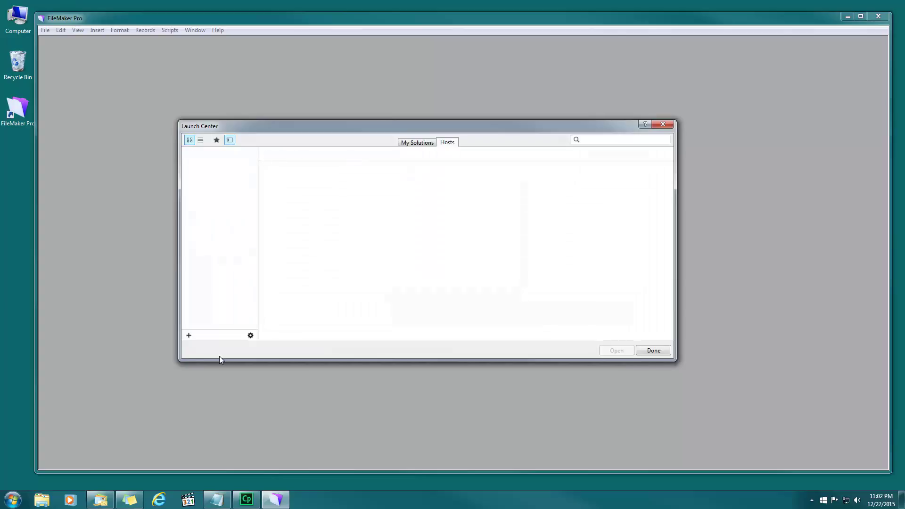
pyautogui.click(188, 336)
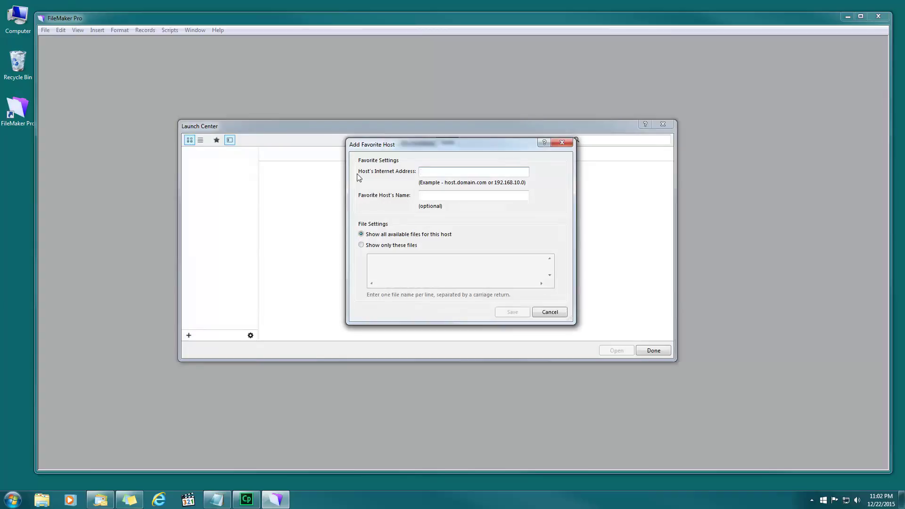
pyautogui.hotkey('ctrl', 'v')
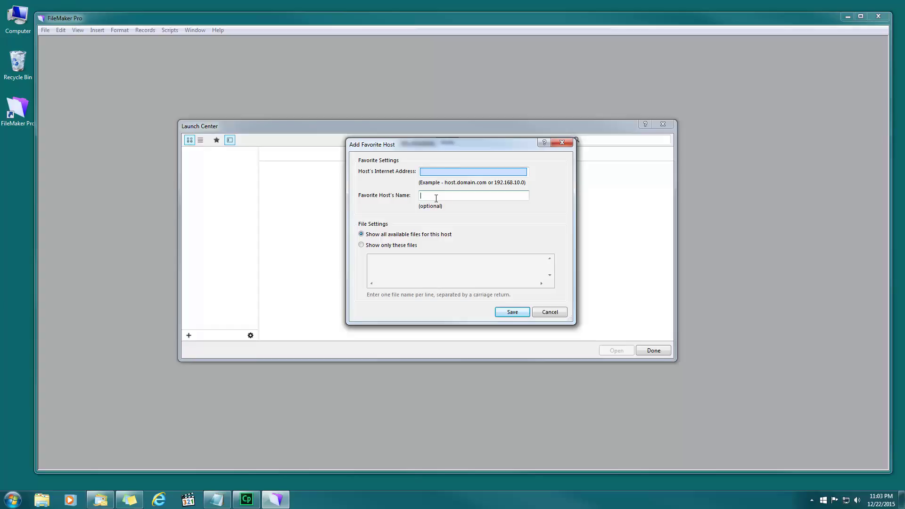
pyautogui.moveTo(445, 144); pyautogui.dragTo(476, 142)
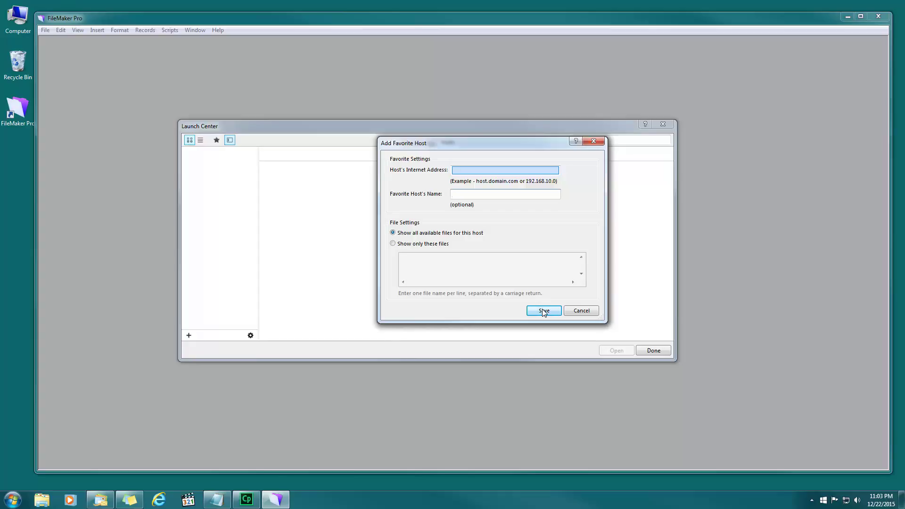
pyautogui.click(544, 310)
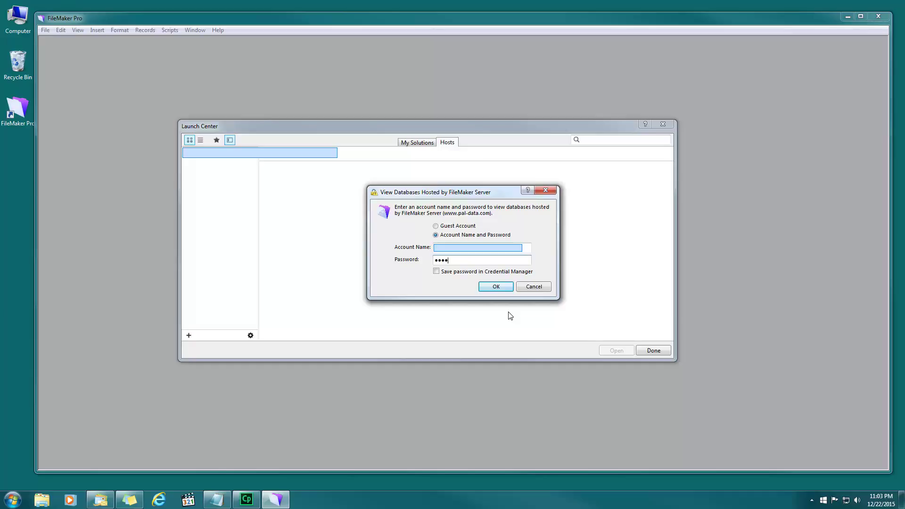
# Sign in to pal-data.com and open the hosted NSMDC-ASETS Eel Ground database, signing in again.
pyautogui.click(491, 288)
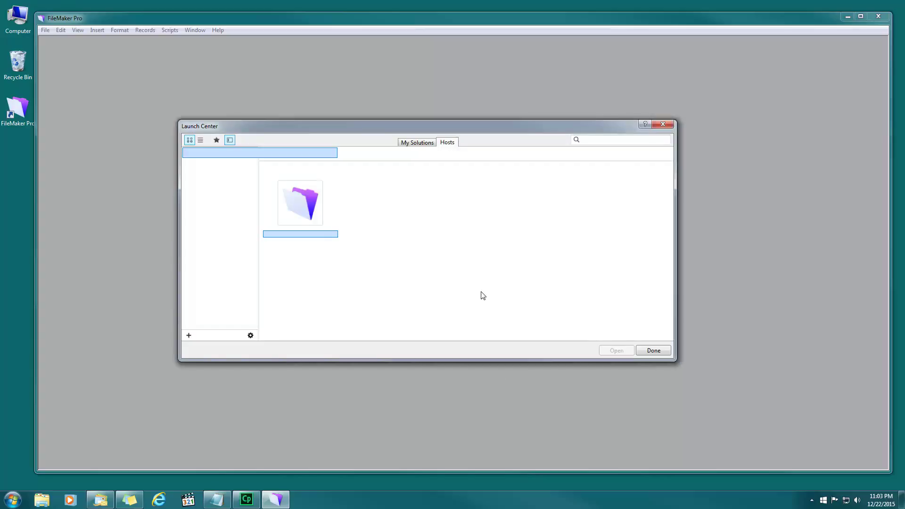
pyautogui.click(292, 191)
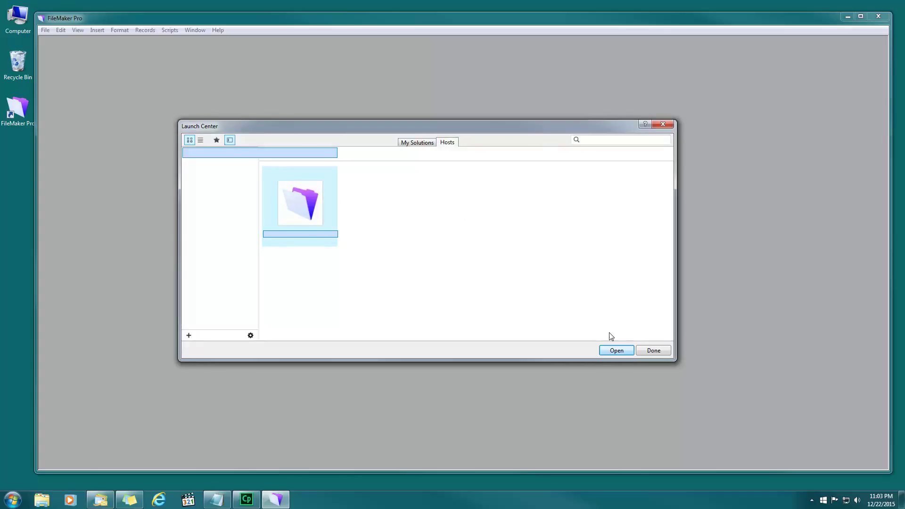
pyautogui.click(613, 350)
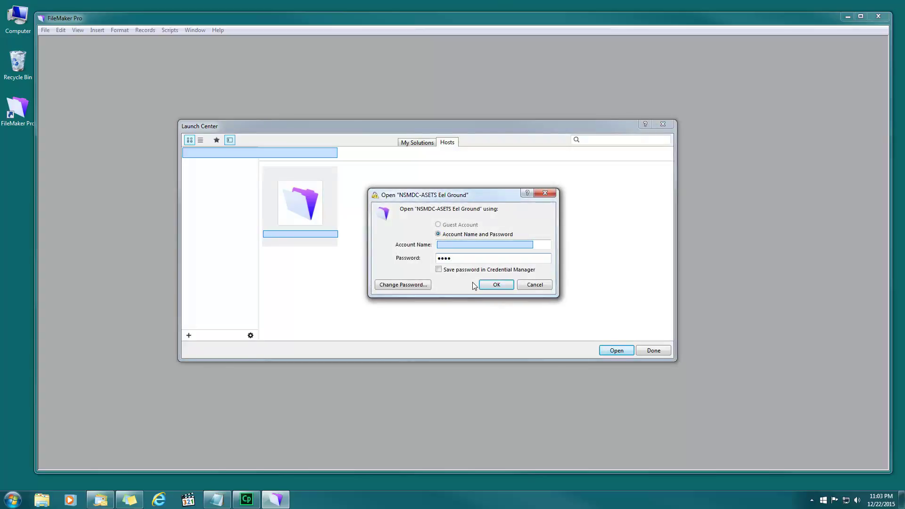
pyautogui.click(504, 285)
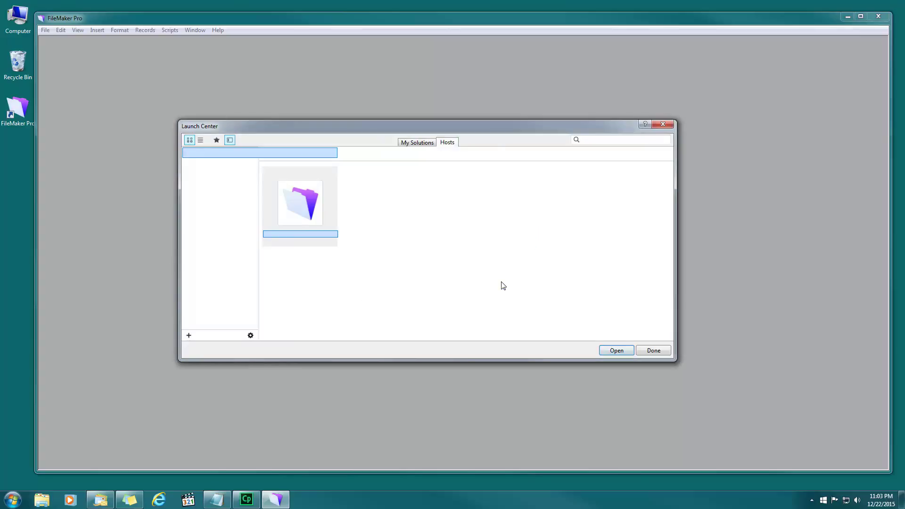